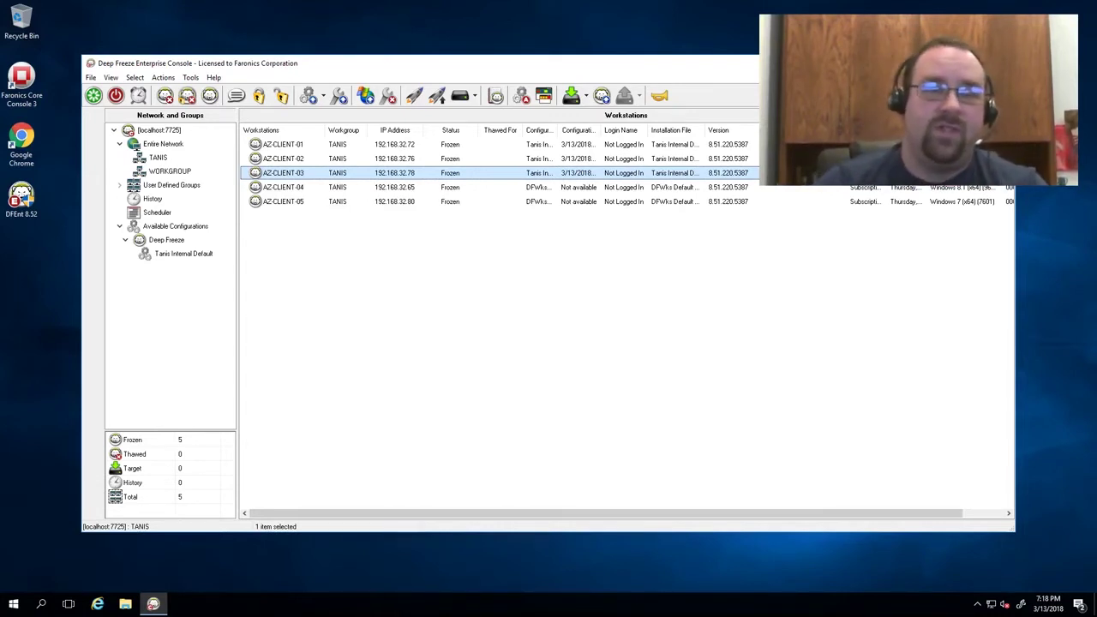
Check the console's currently installed version and review the product news and release notes
{"action": "left_click", "coordinate": [746, 276]}
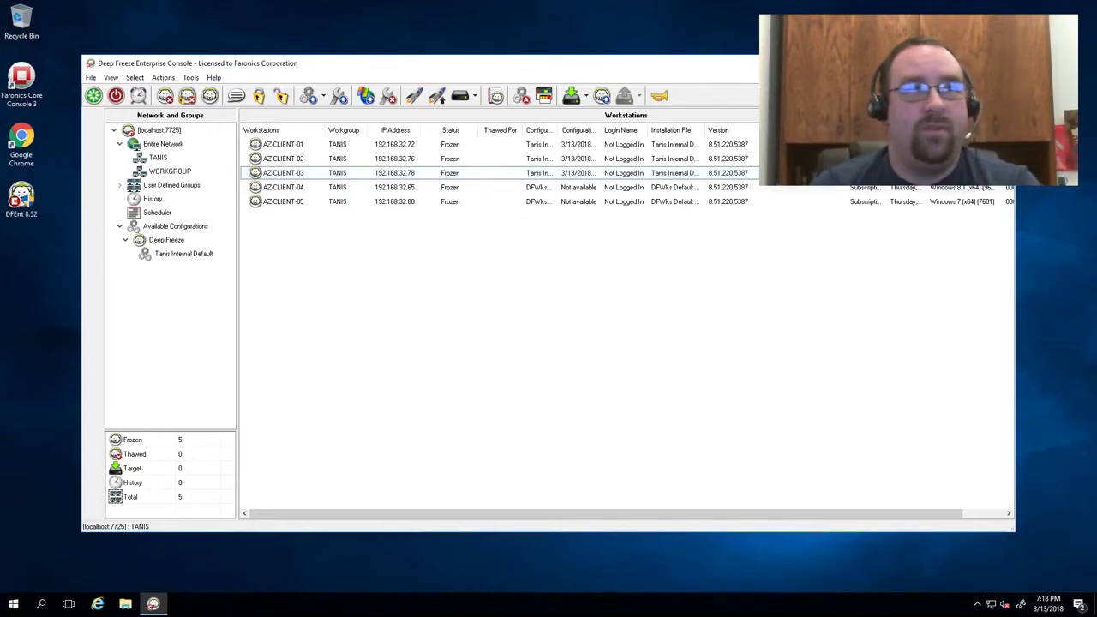
{"action": "left_click", "coordinate": [213, 77]}
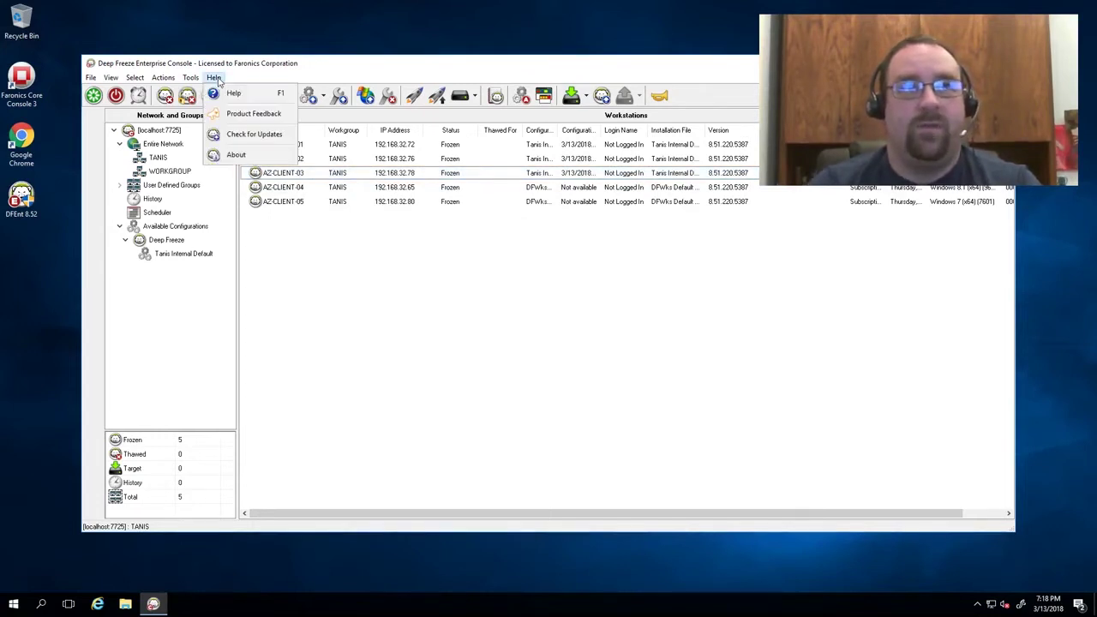
{"action": "left_click", "coordinate": [225, 156]}
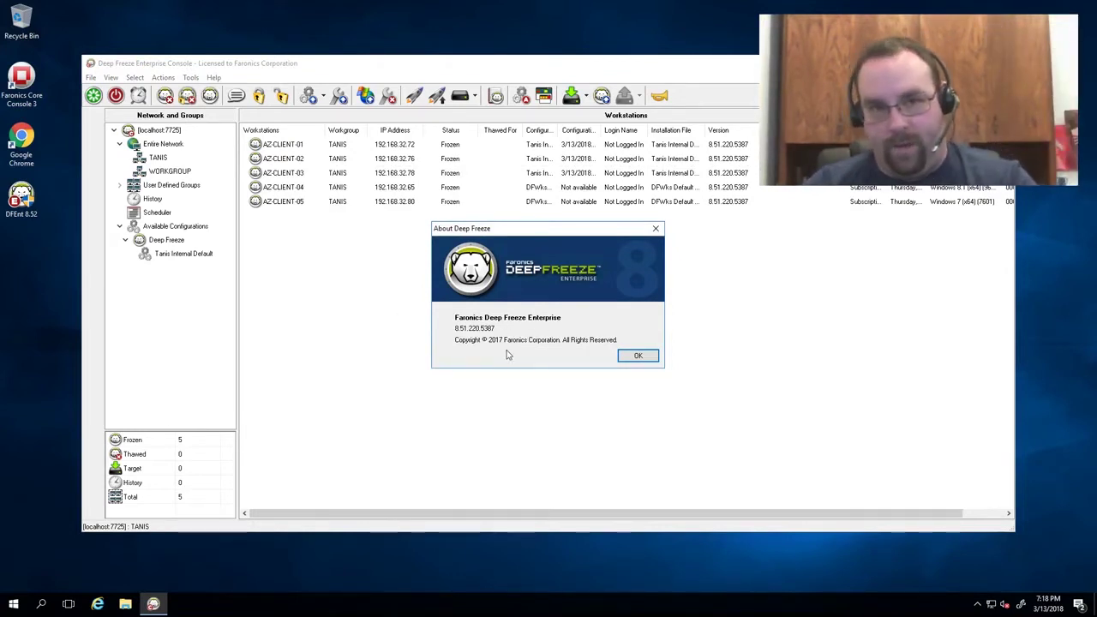
{"action": "left_click", "coordinate": [637, 355]}
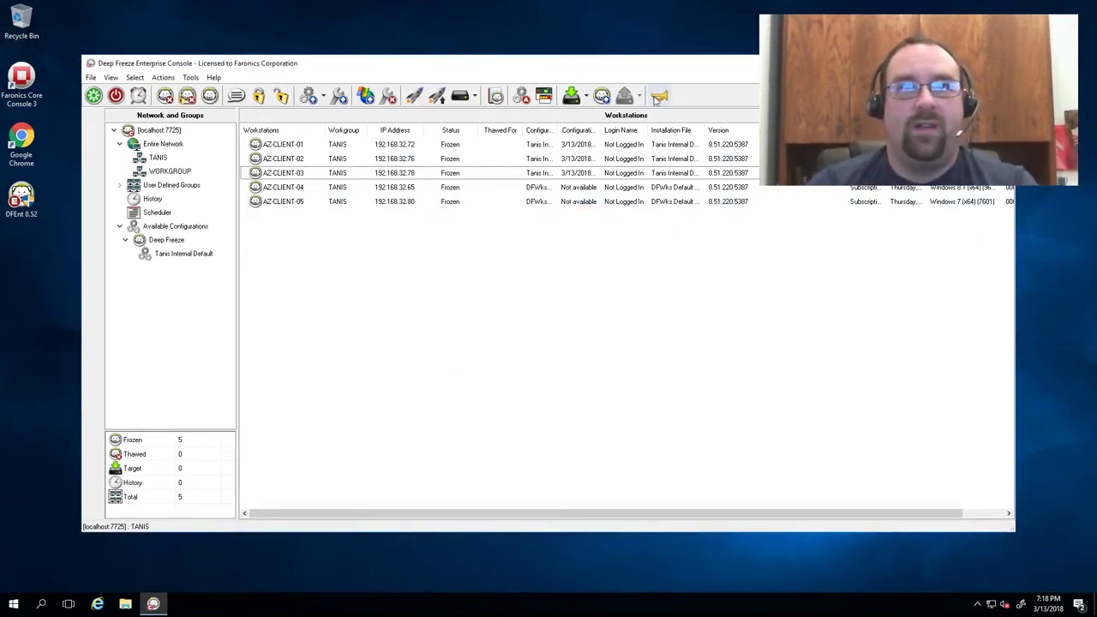
{"action": "left_click", "coordinate": [659, 95]}
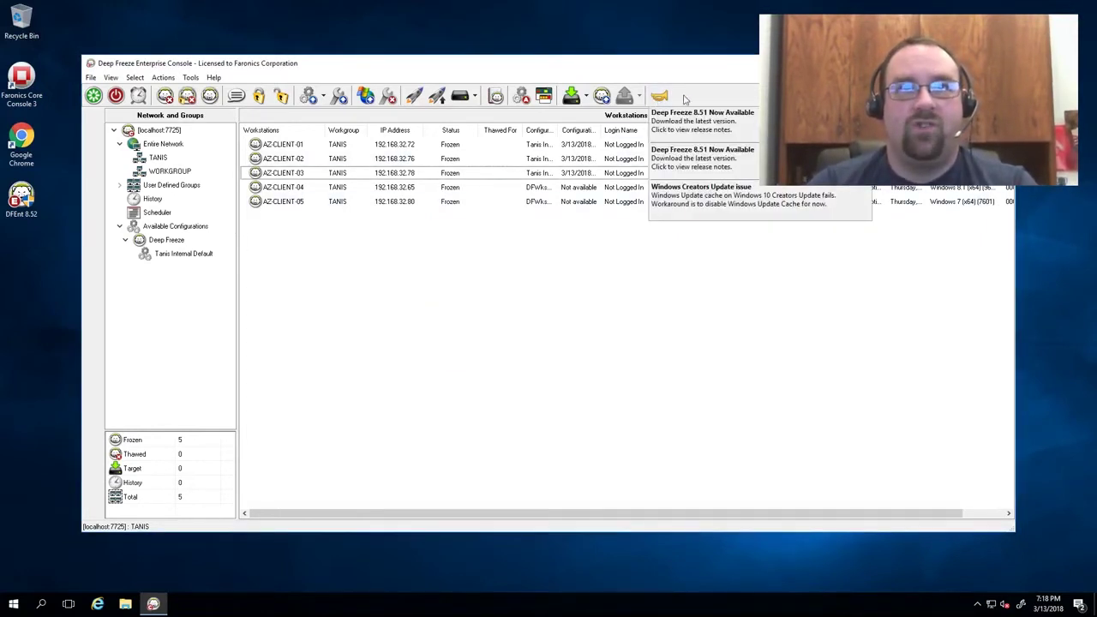
{"action": "left_click", "coordinate": [658, 328]}
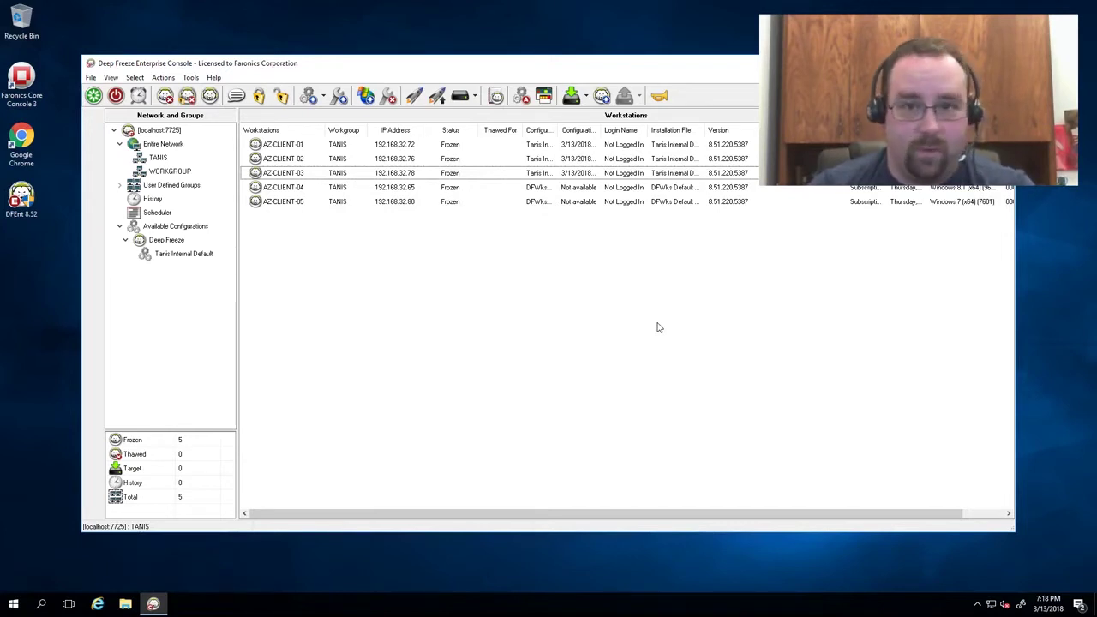
Run the DFEnt 8.52 installer with admin approval, accept the licence terms, and choose to upgrade
{"action": "left_click", "coordinate": [482, 174]}
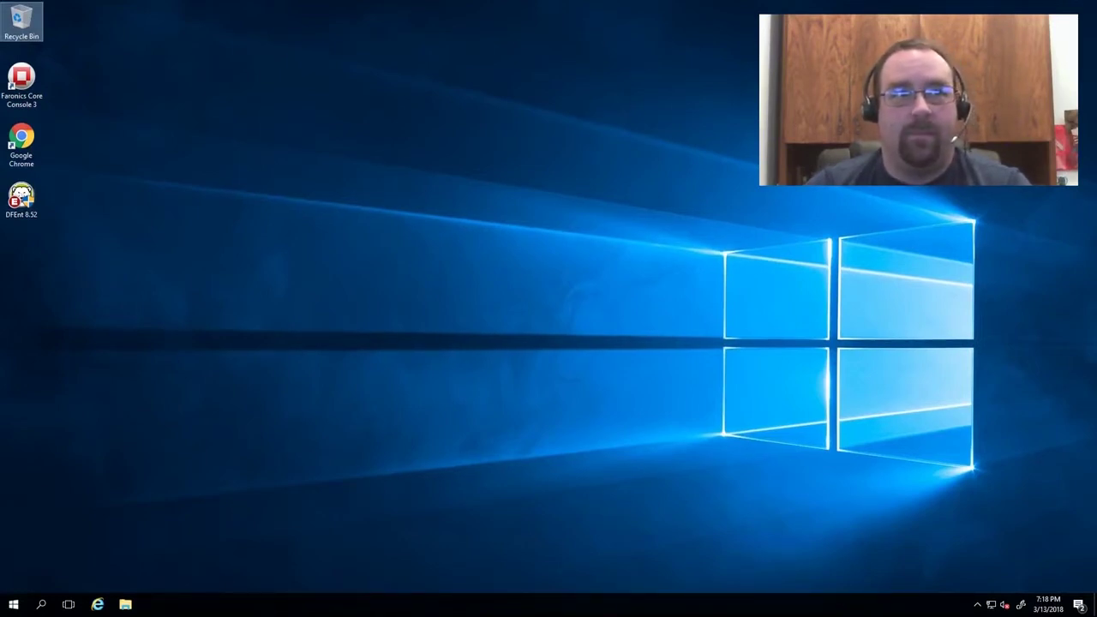
{"action": "left_click", "coordinate": [24, 196]}
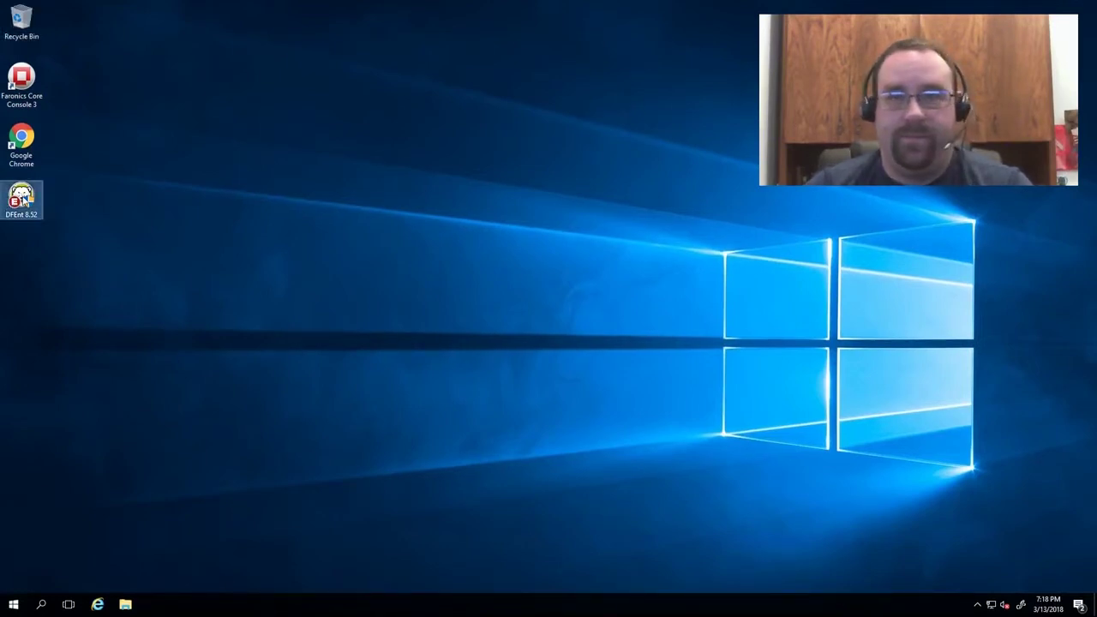
{"action": "double_click", "coordinate": [26, 197]}
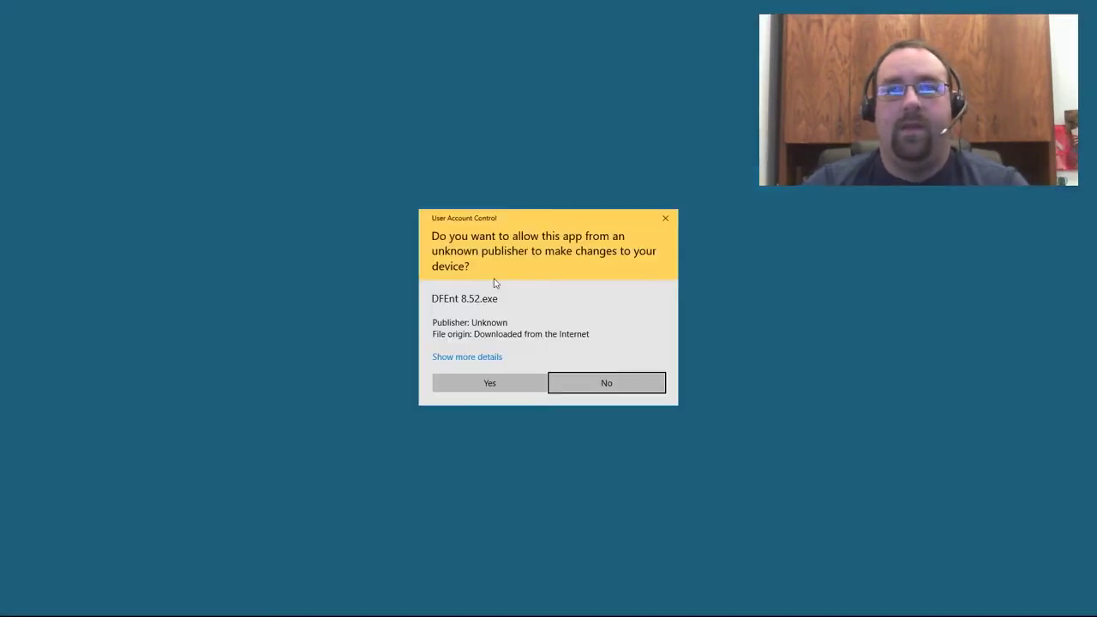
{"action": "left_click", "coordinate": [494, 383]}
{"action": "left_click", "coordinate": [625, 400]}
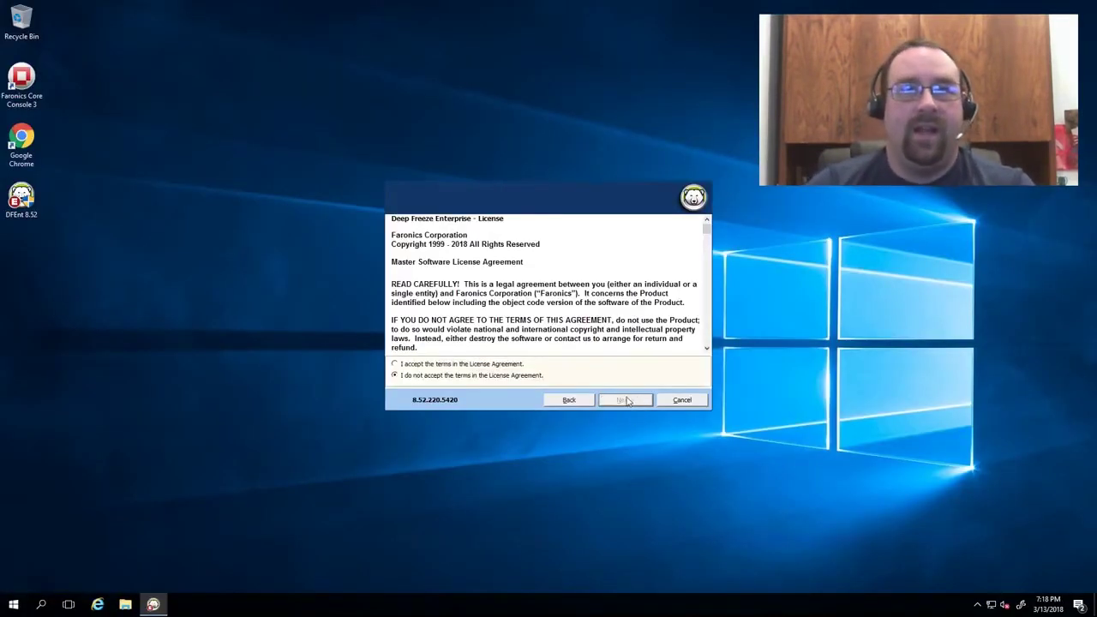
{"action": "left_click", "coordinate": [504, 366]}
{"action": "left_click", "coordinate": [626, 400]}
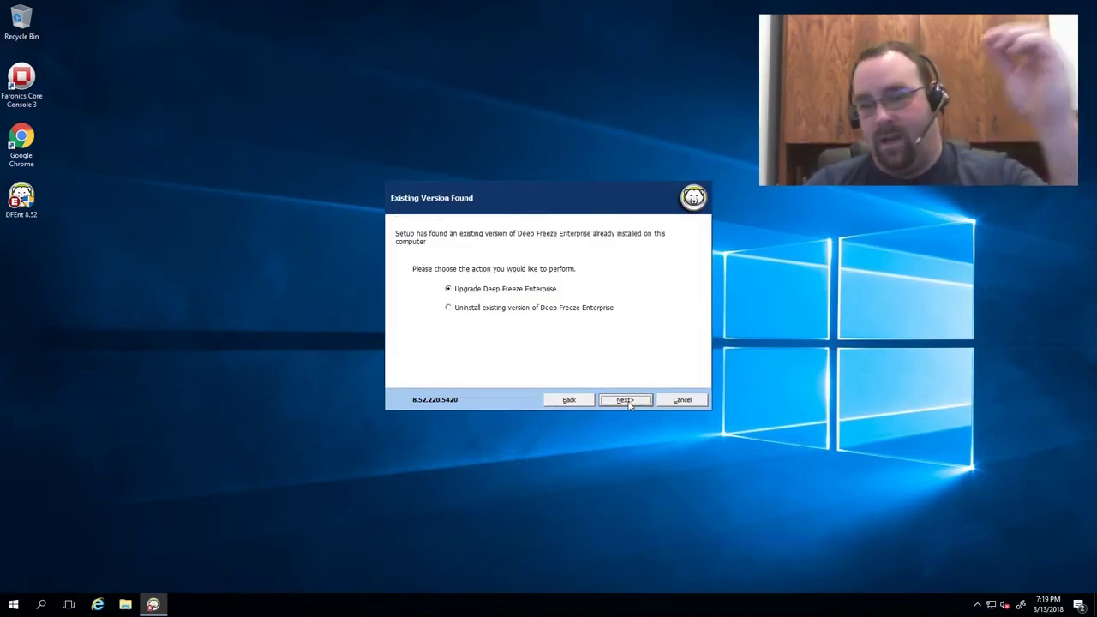
{"action": "left_click", "coordinate": [628, 402]}
Continue past the License Key page and acknowledge the successful upgrade to 8.52.220.5420
{"action": "left_click", "coordinate": [625, 401]}
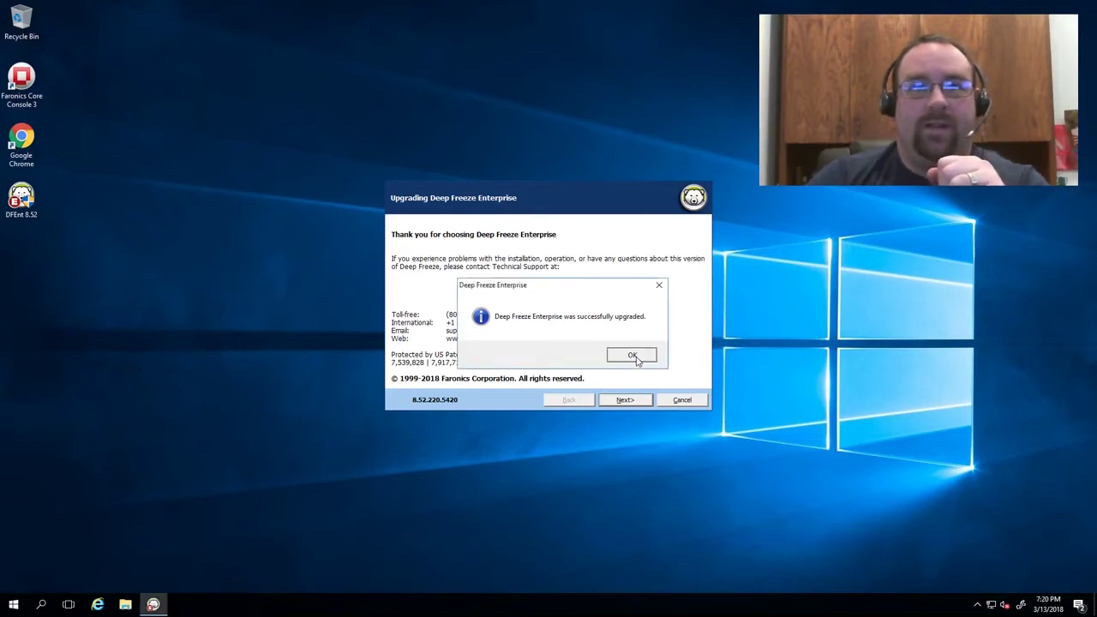
{"action": "left_click", "coordinate": [634, 356]}
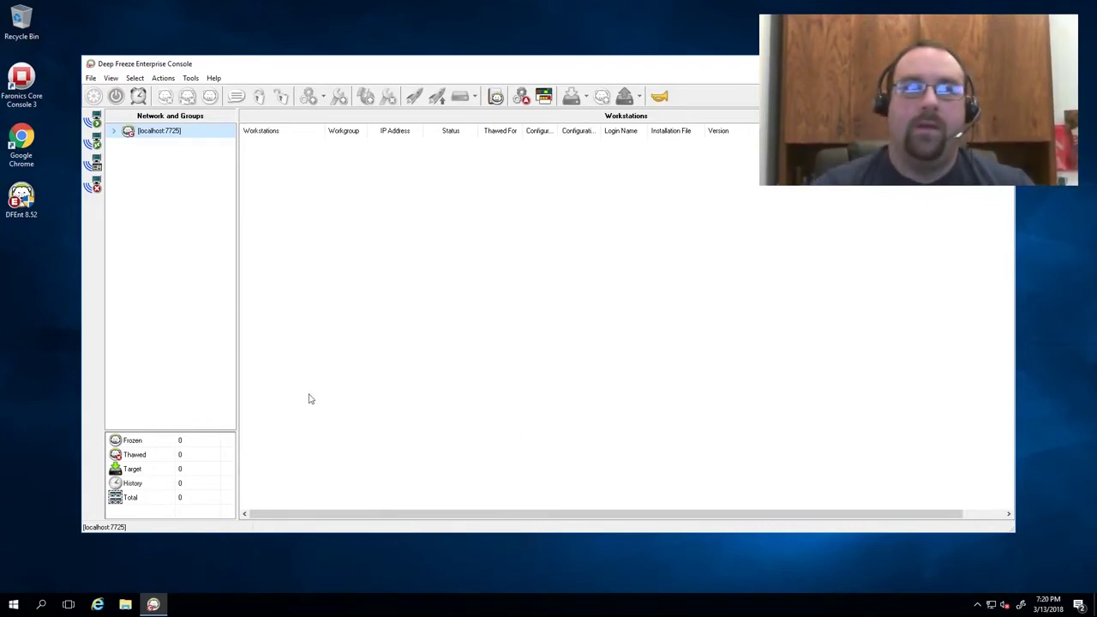
Expand the [localhost:7725] node in the Network and Groups tree
{"action": "left_click", "coordinate": [114, 131]}
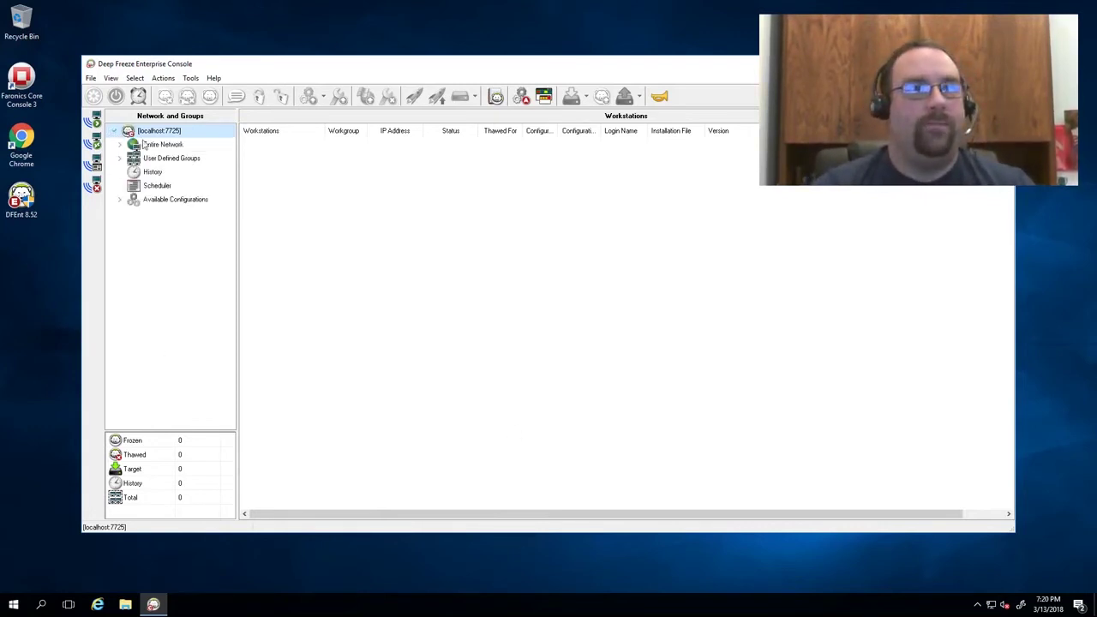
Verify About shows 8.52.220.5420, expand Entire Network, and select AZ-CLIENT-05
{"action": "left_click", "coordinate": [214, 79]}
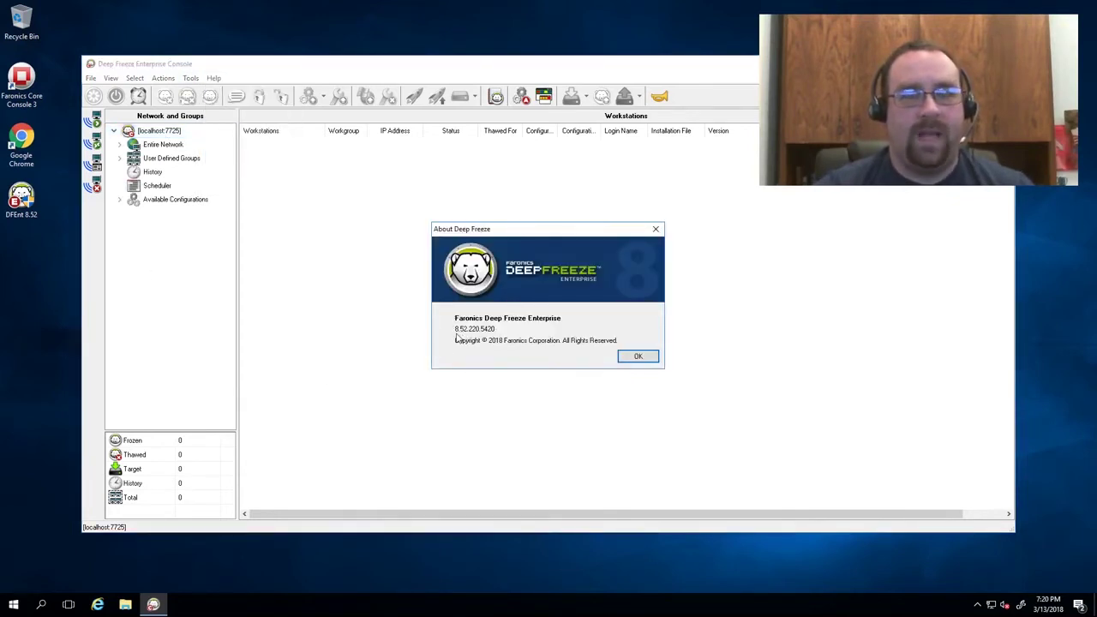
{"action": "left_click", "coordinate": [638, 357]}
{"action": "left_click", "coordinate": [151, 145]}
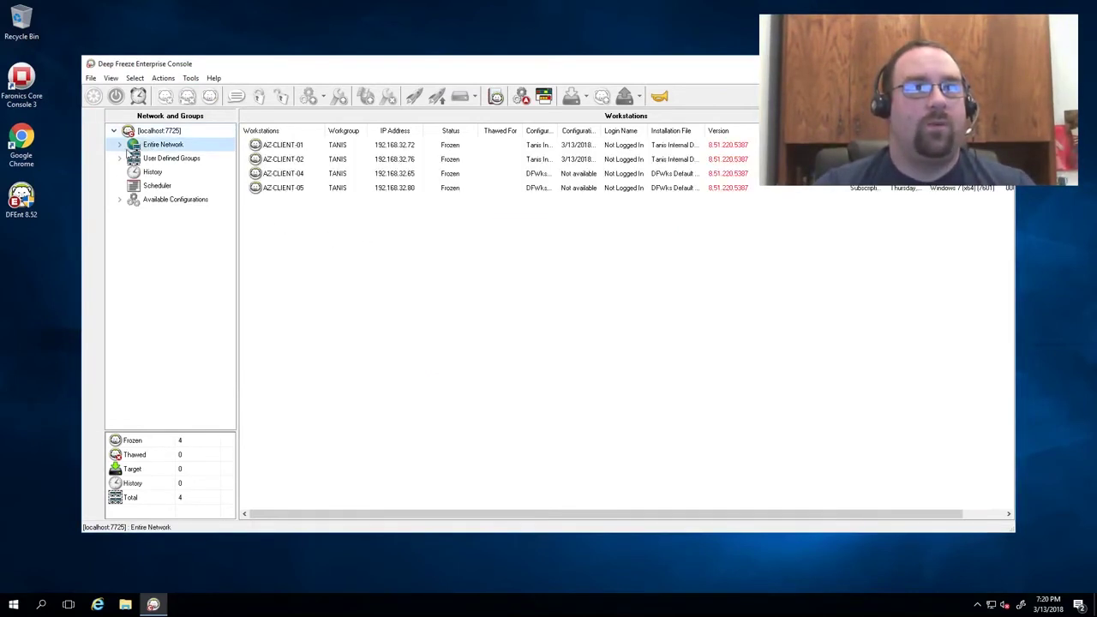
{"action": "left_click", "coordinate": [120, 146]}
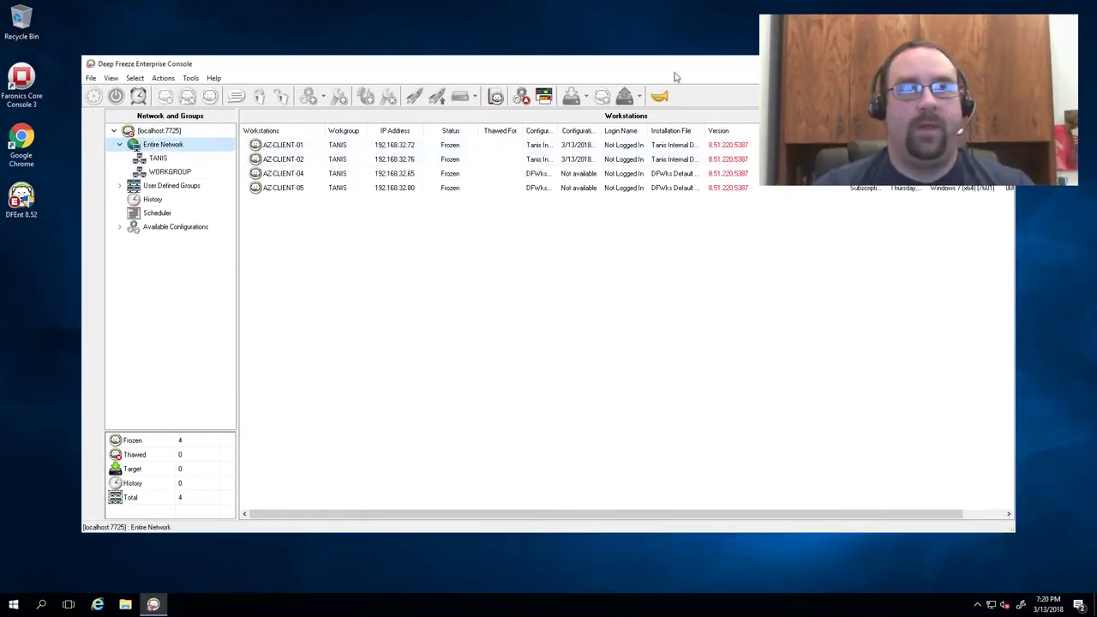
{"action": "left_click_drag", "start_coordinate": [674, 74], "coordinate": [649, 109]}
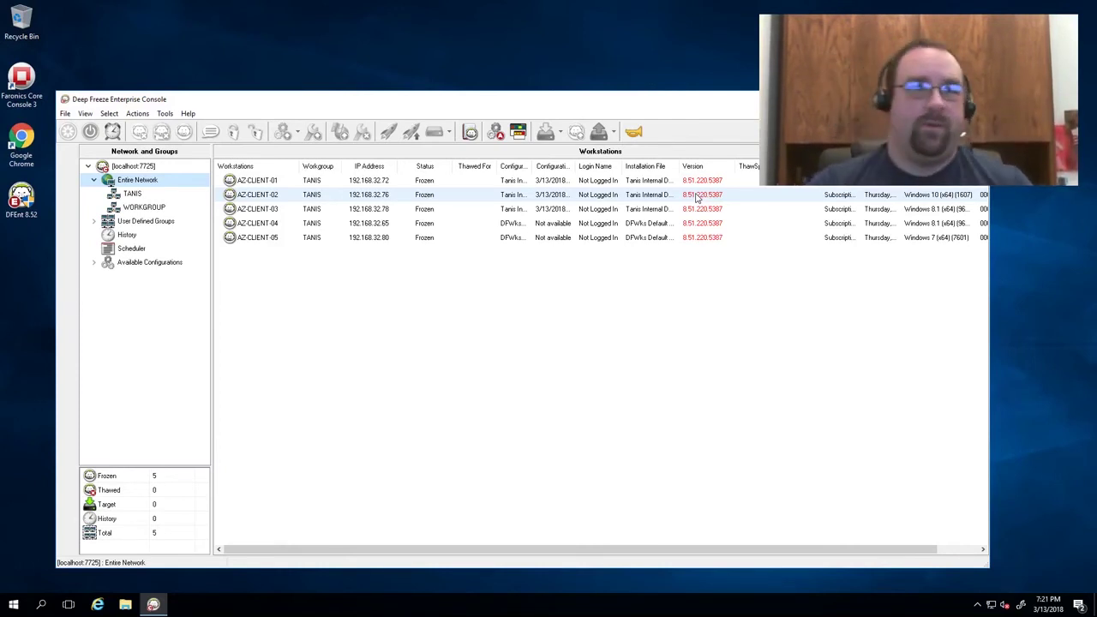
{"action": "left_click", "coordinate": [273, 239]}
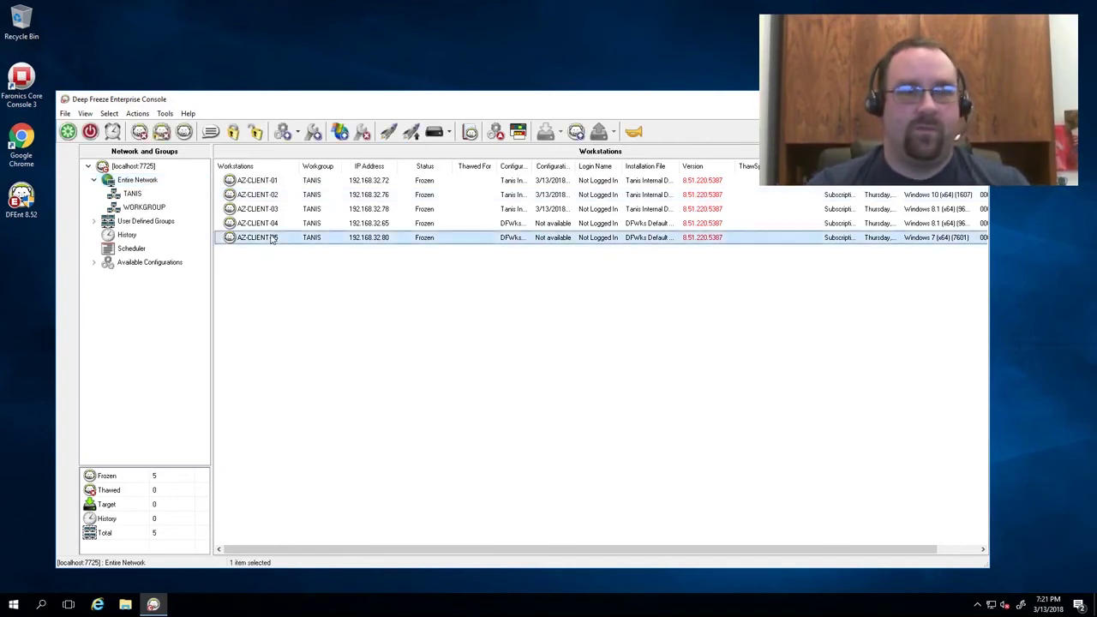
Send the Deep Freeze Update command to AZ-CLIENT-05 and confirm it
{"action": "right_click", "coordinate": [273, 239]}
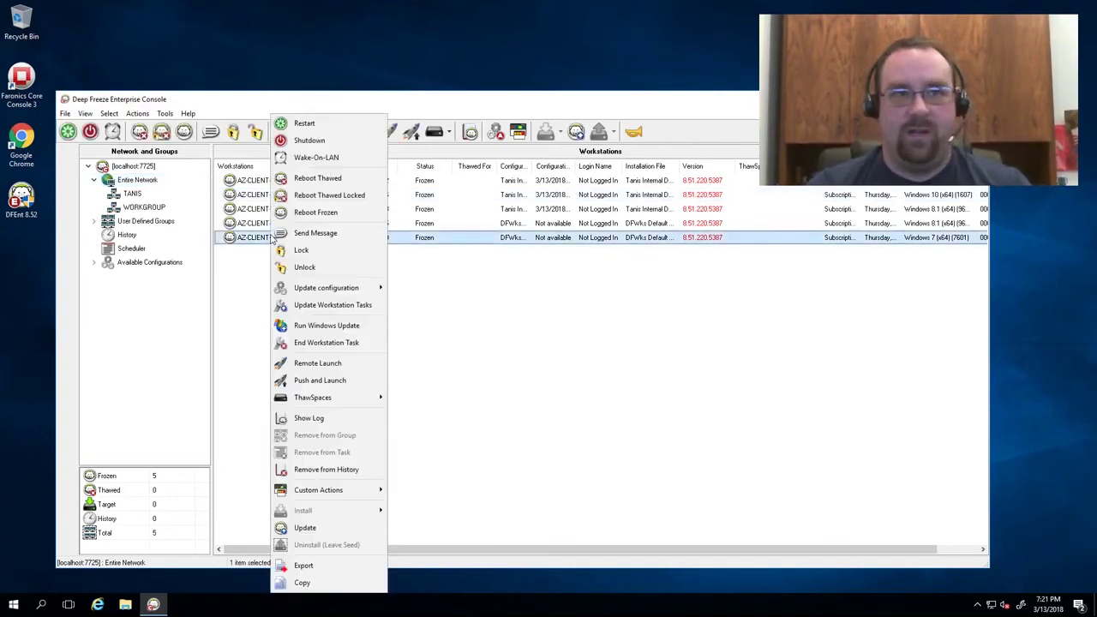
{"action": "left_click", "coordinate": [325, 535]}
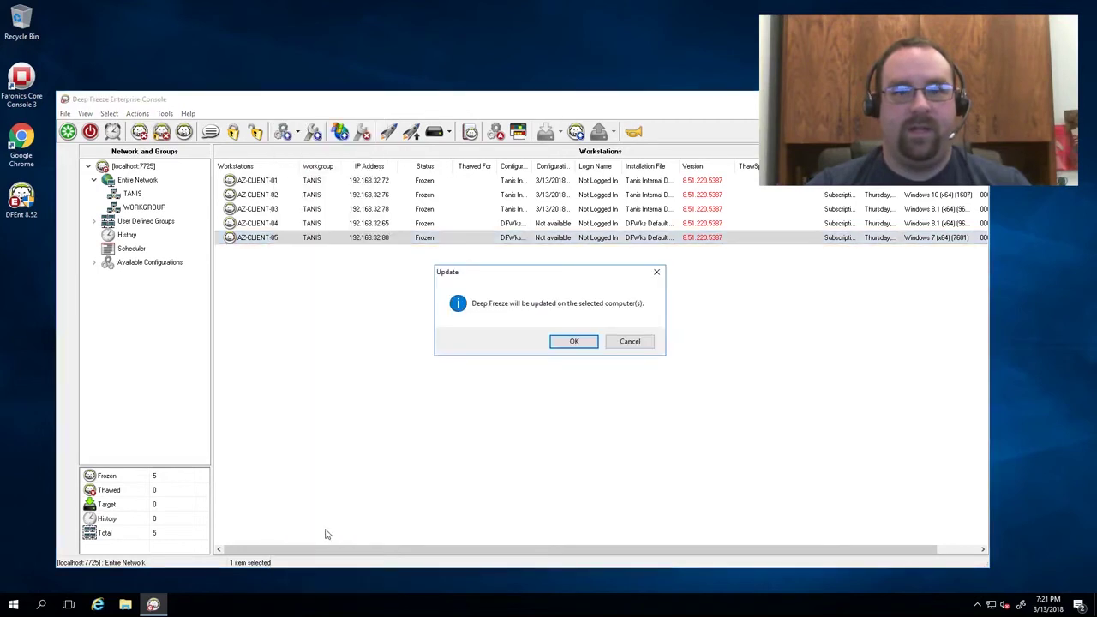
{"action": "left_click", "coordinate": [574, 342]}
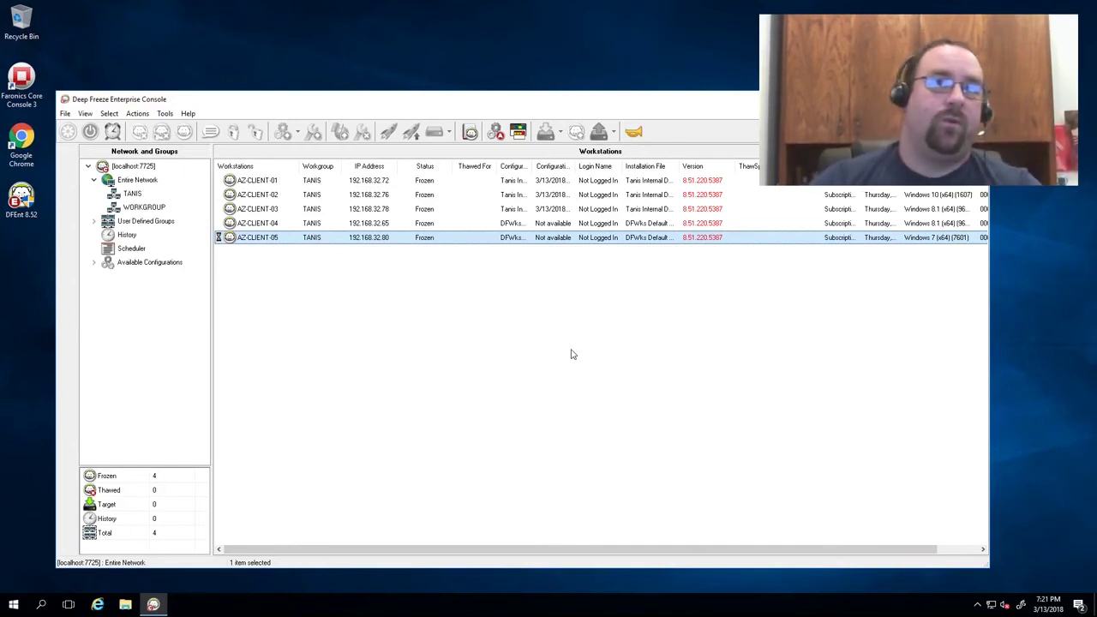
Issue and confirm a Reboot Thawed command on AZ-CLIENT-04
{"action": "left_click", "coordinate": [311, 226]}
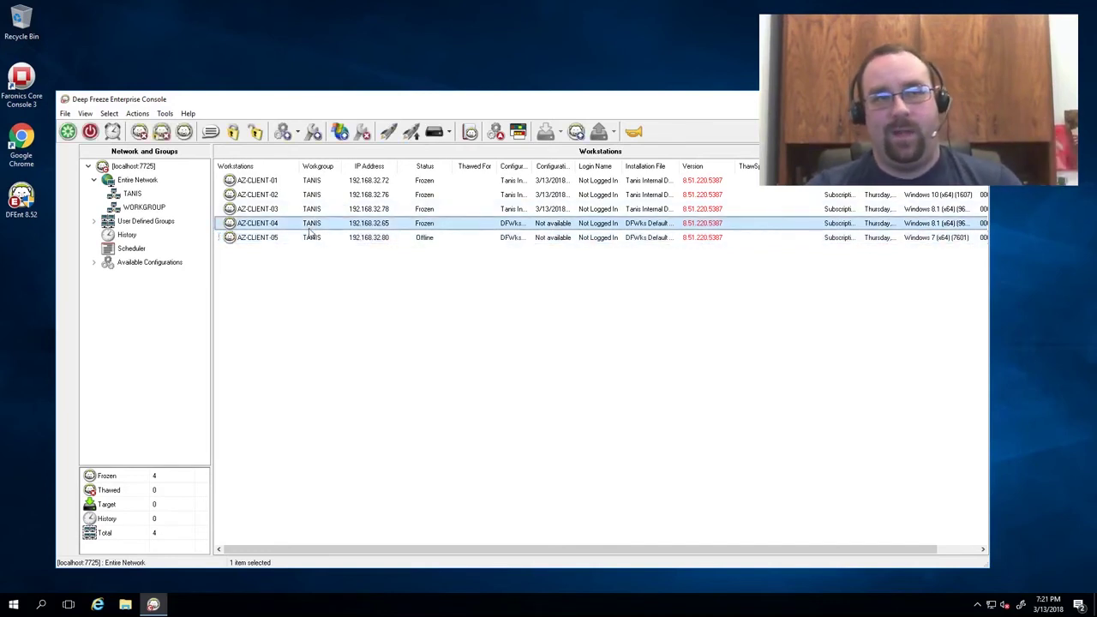
{"action": "right_click", "coordinate": [313, 224]}
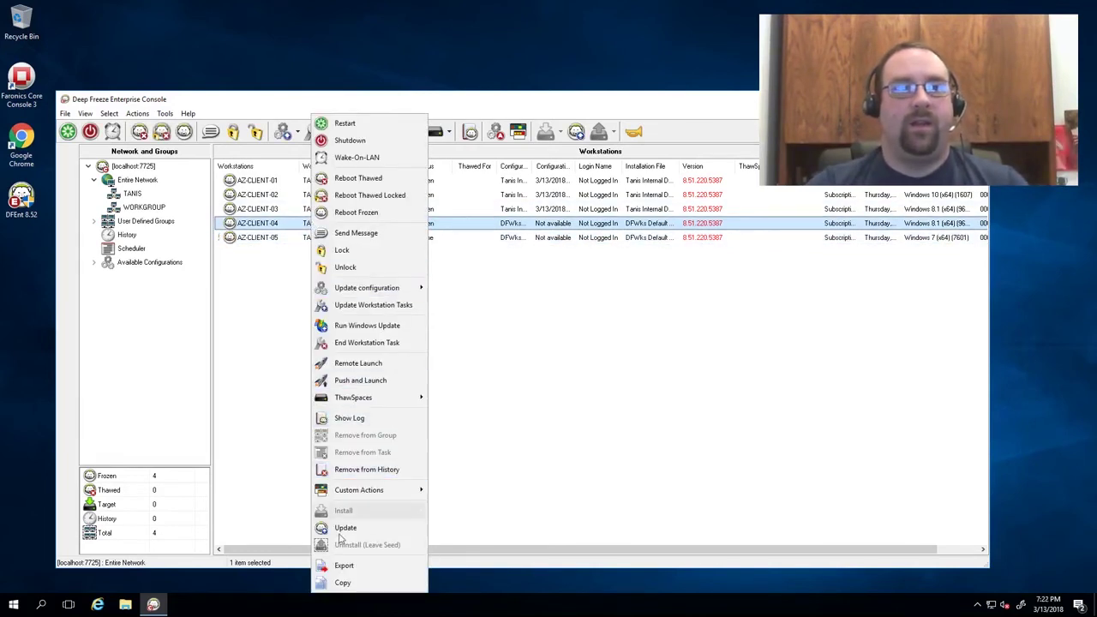
{"action": "left_click", "coordinate": [351, 178]}
{"action": "left_click", "coordinate": [595, 346]}
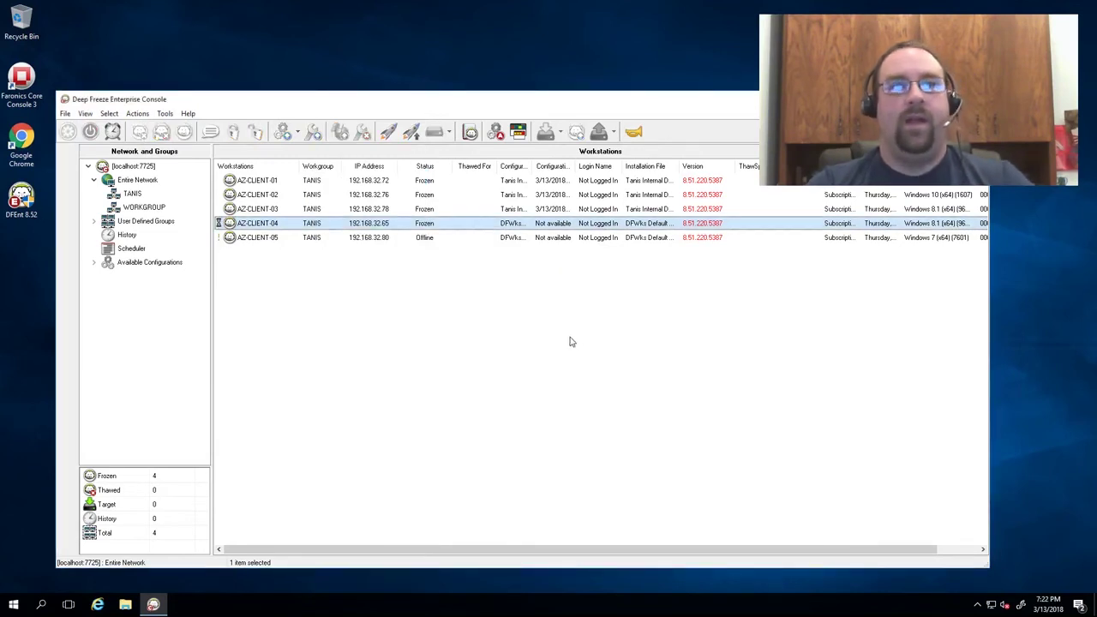